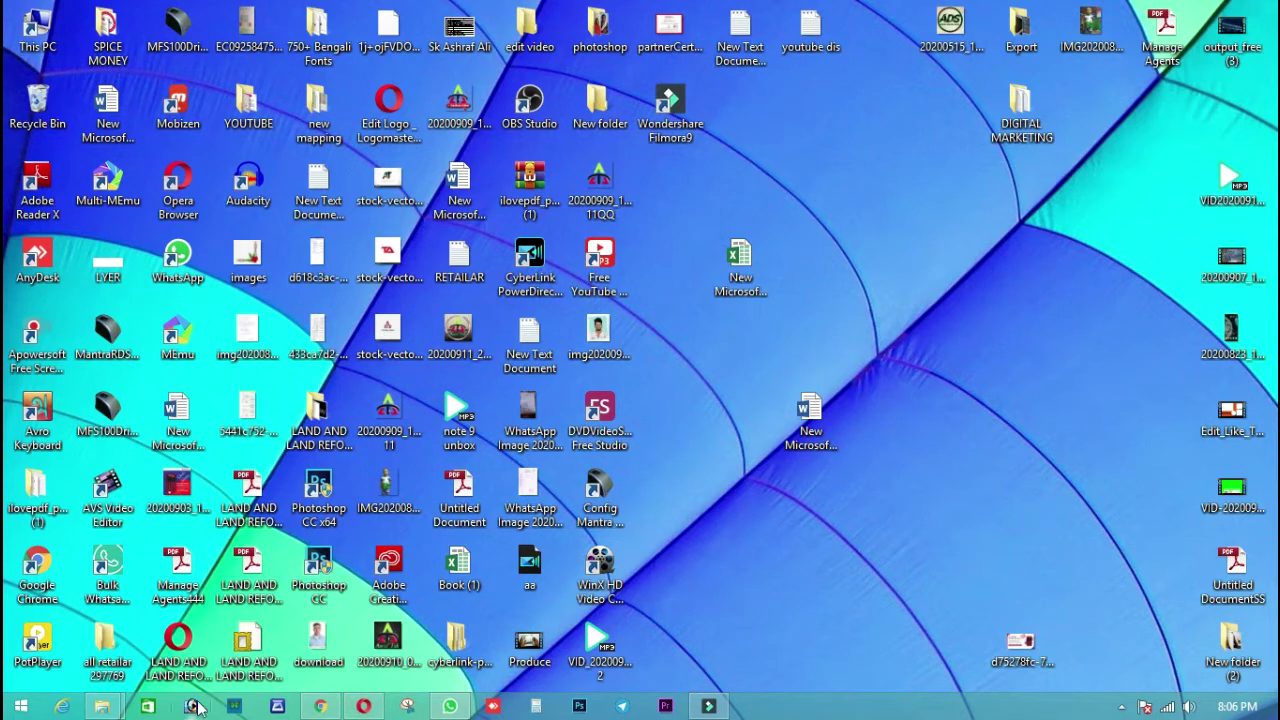
# Restore the Chrome window showing the Digital Seva Portal dashboard from the taskbar
pyautogui.click(320, 708)
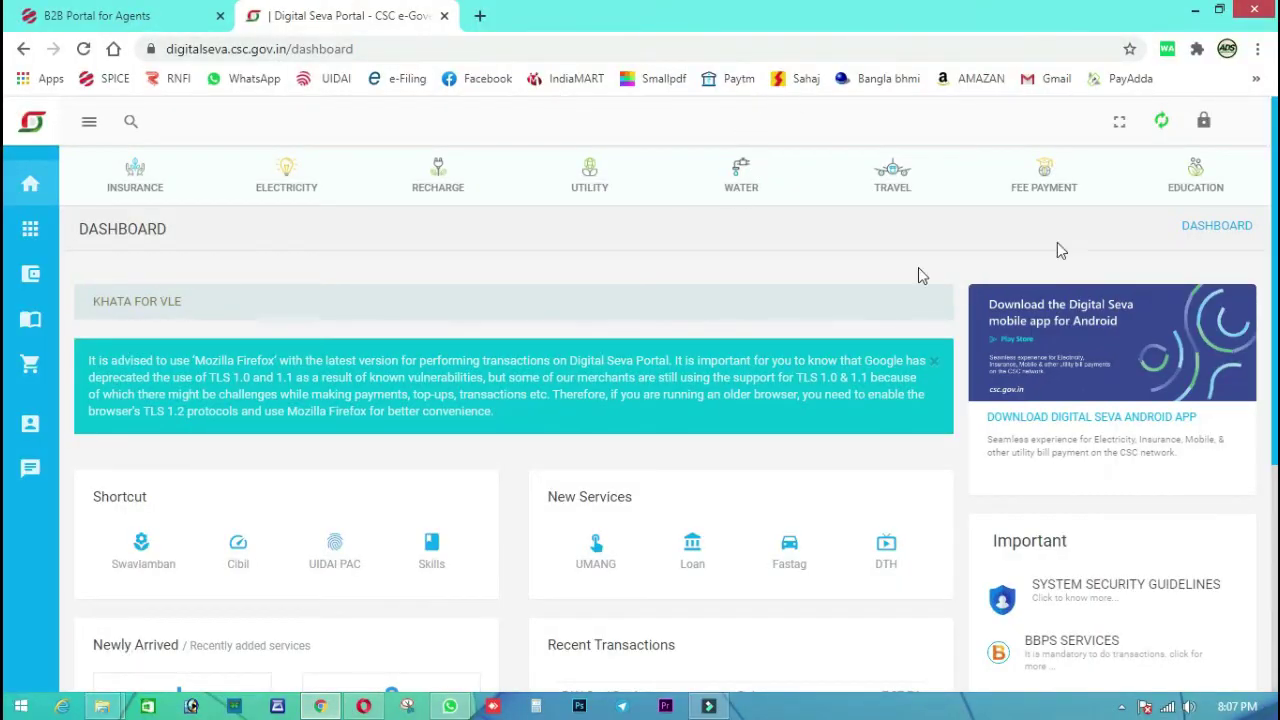
# Log out of the dashboard and browse the public Digital Seva home page, ending at the top
pyautogui.click(1205, 122)
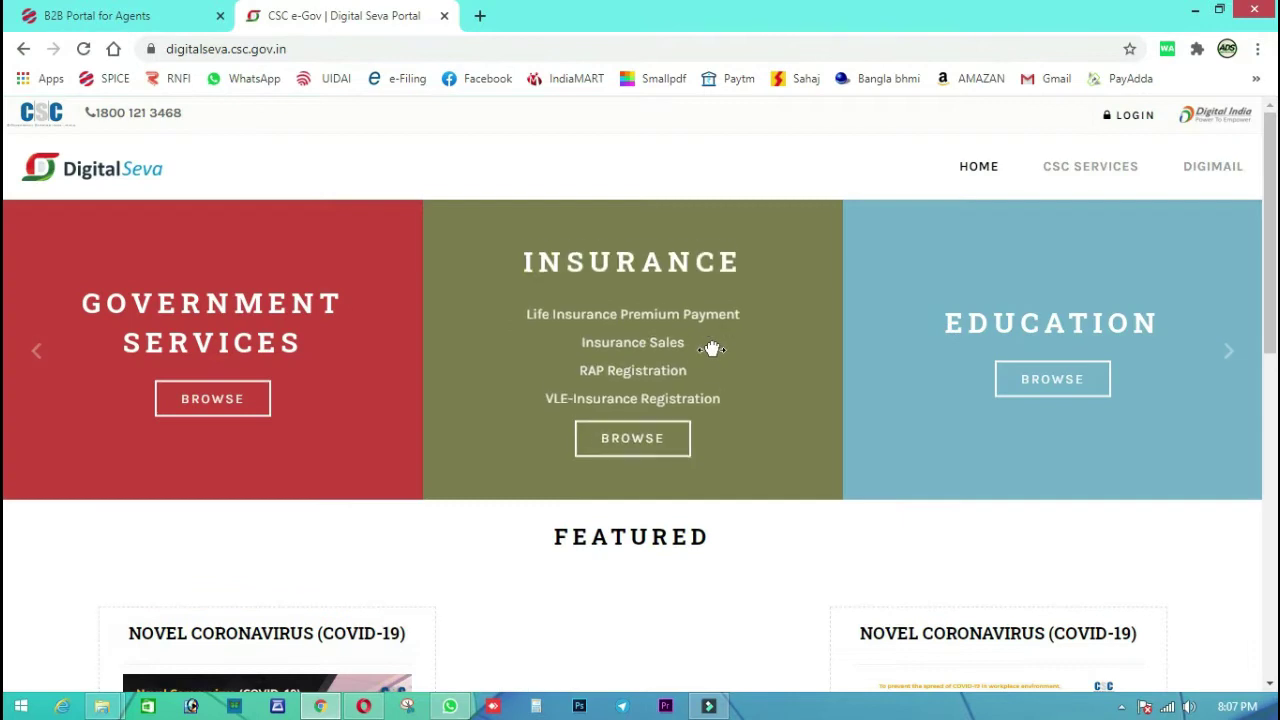
pyautogui.scroll(-3, 711, 346)
pyautogui.scroll(-5, 724, 368)
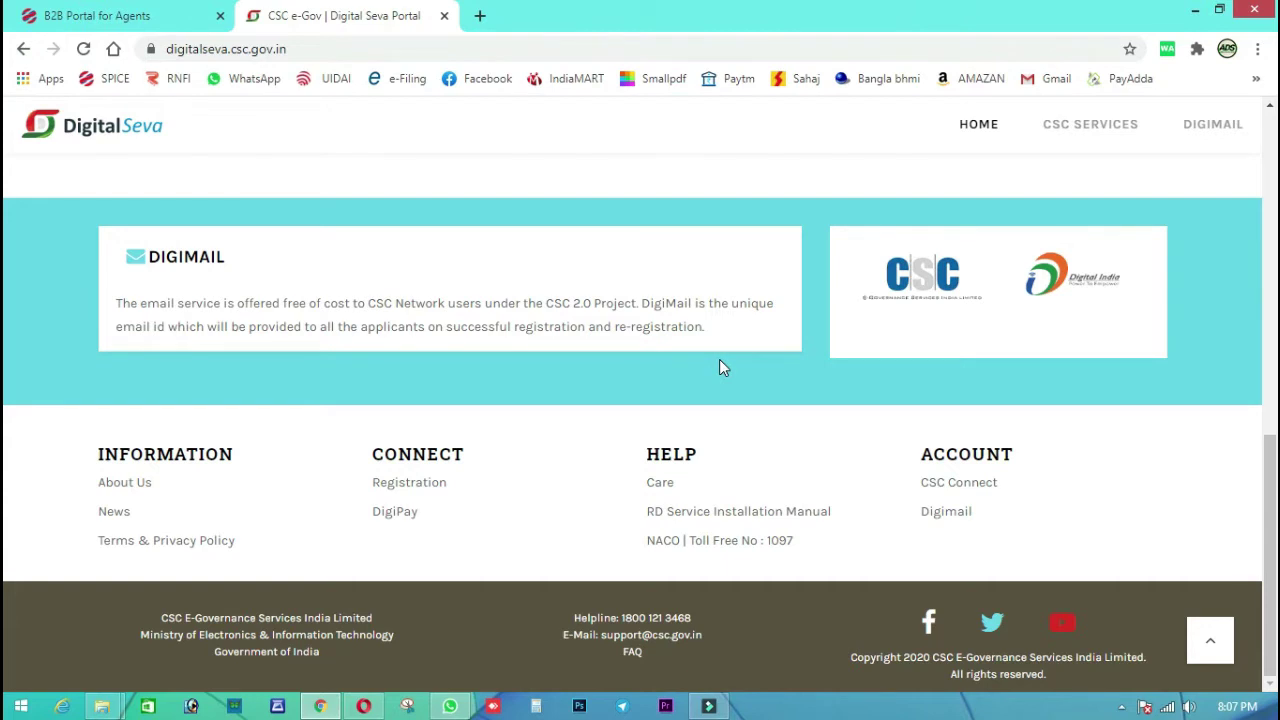
pyautogui.scroll(3, 720, 362)
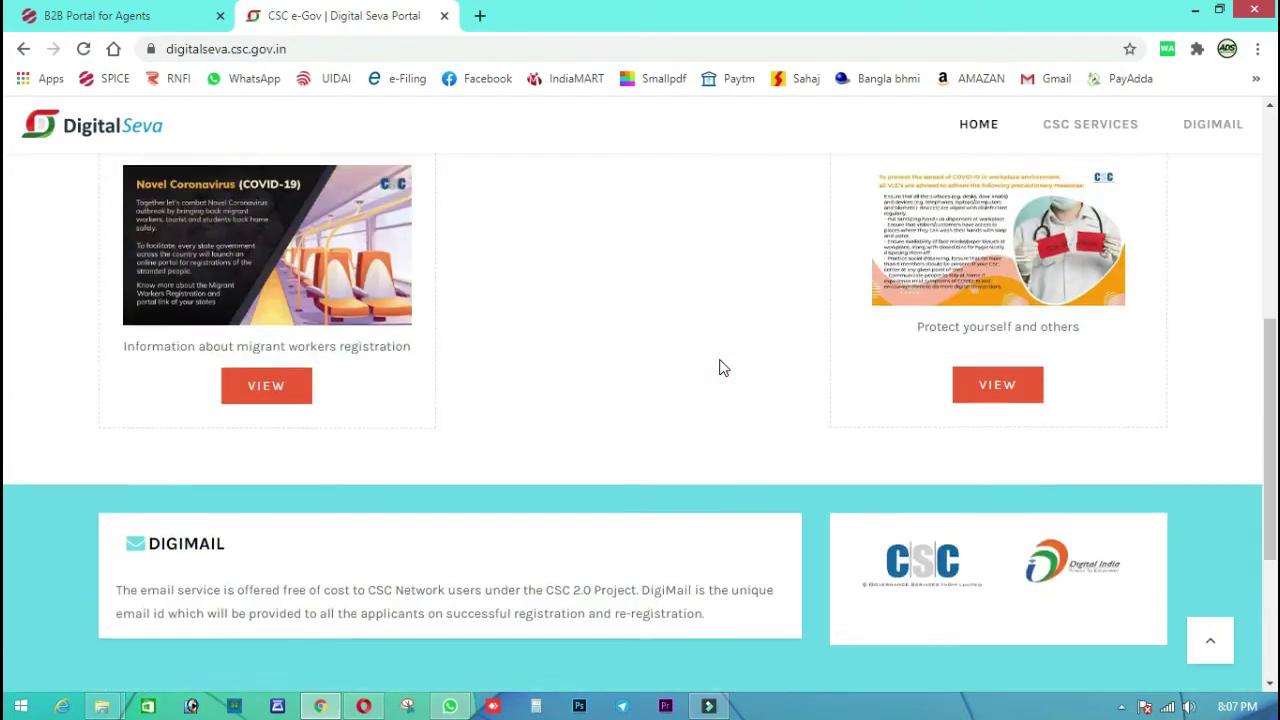
pyautogui.scroll(4, 724, 368)
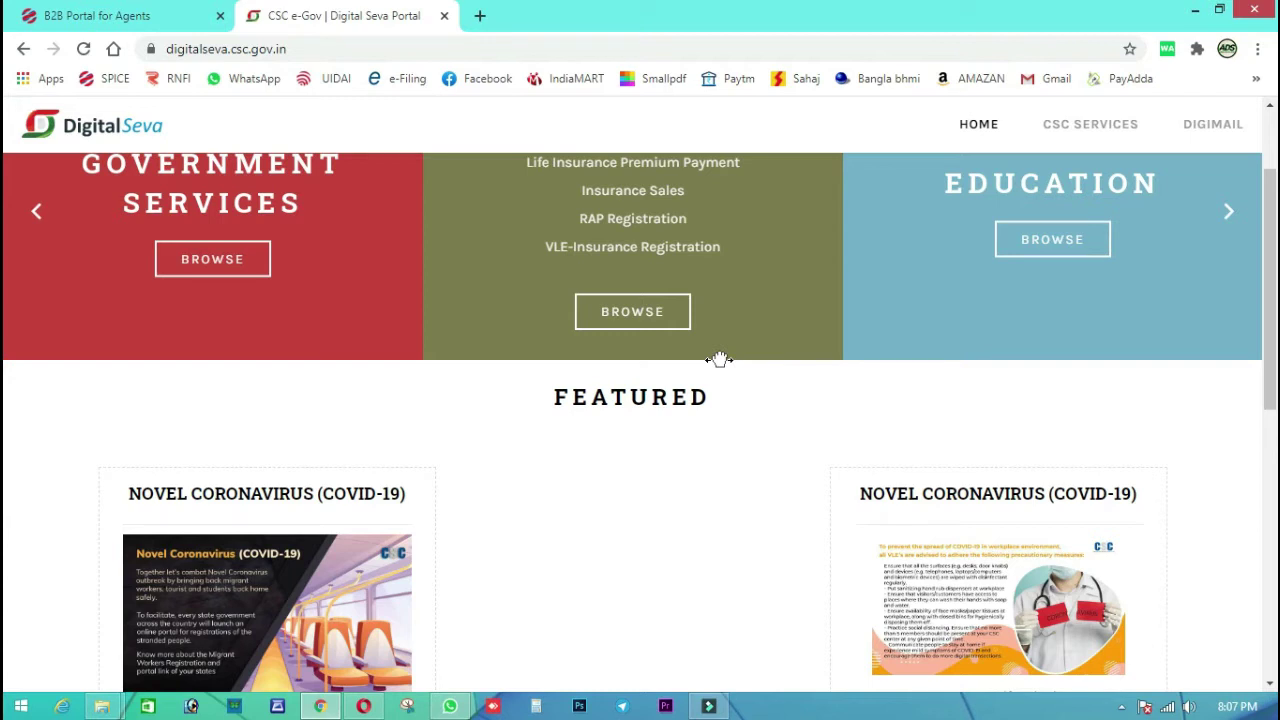
pyautogui.scroll(2, 720, 359)
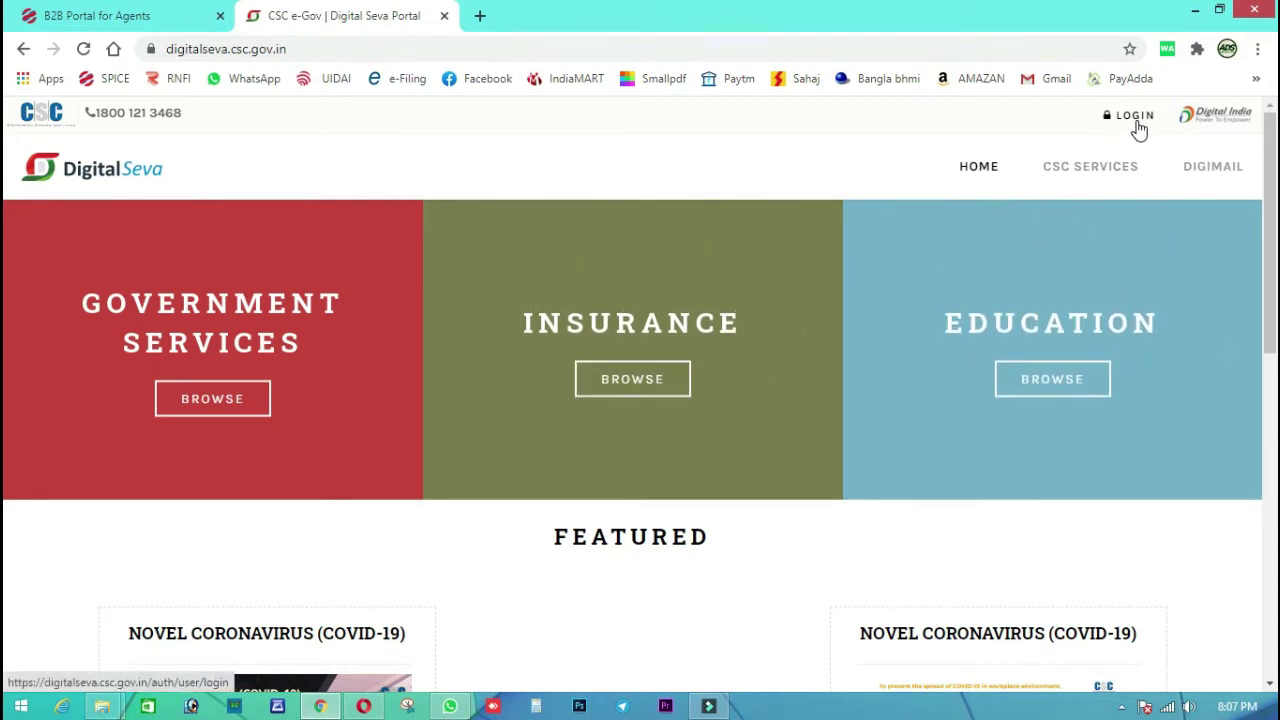
# Sign in through Digital Seva Connect with the saved username and password
pyautogui.click(1140, 126)
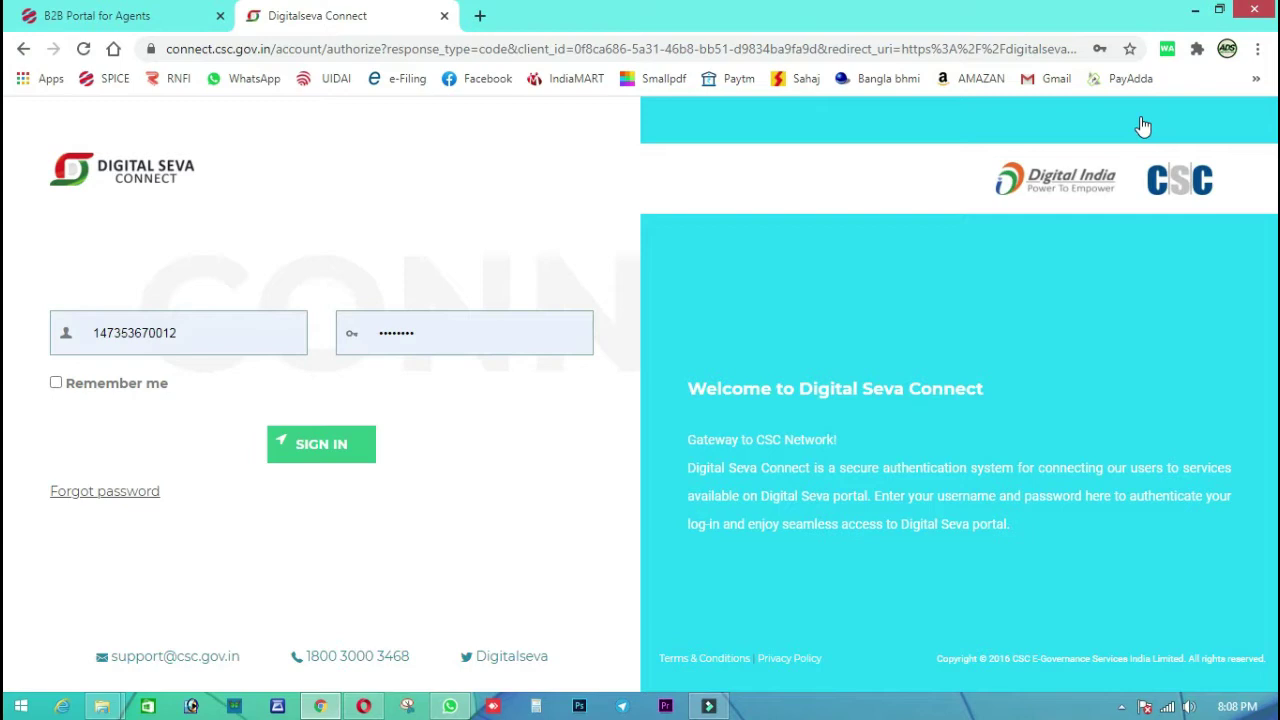
pyautogui.click(315, 452)
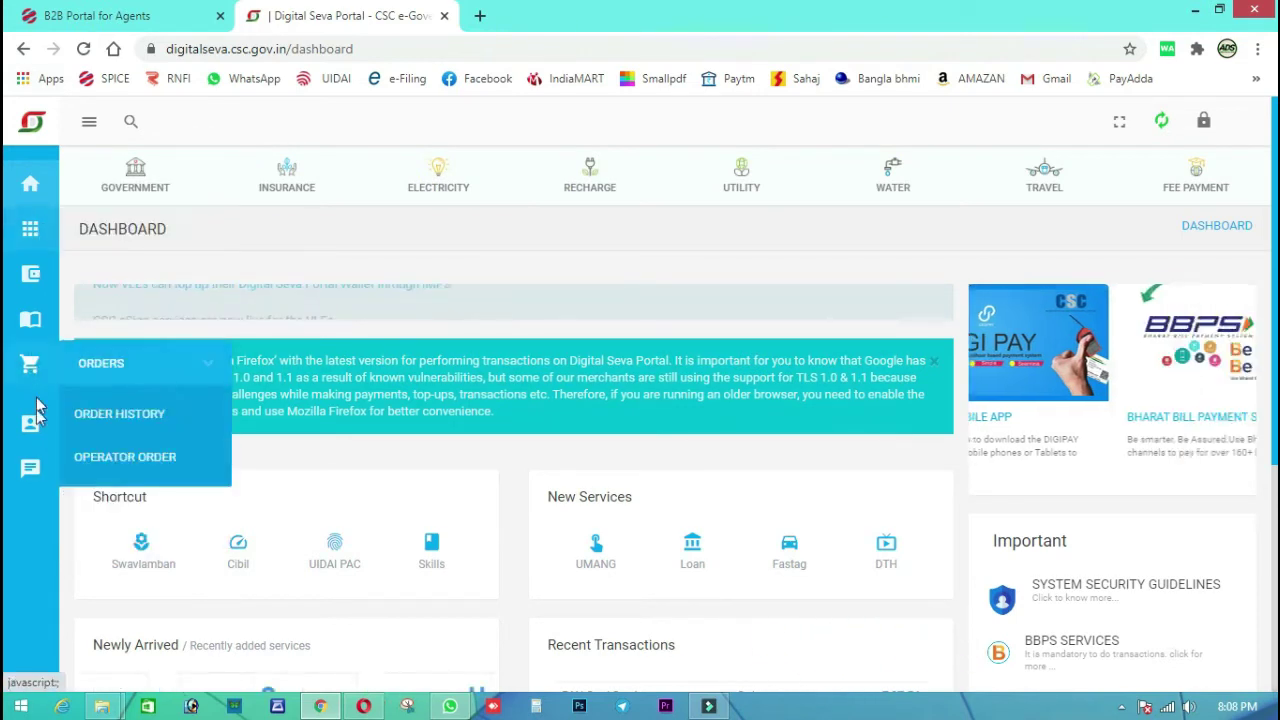
# Open Account > Operators and start a blank Add New Operator form
pyautogui.moveTo(31, 430)
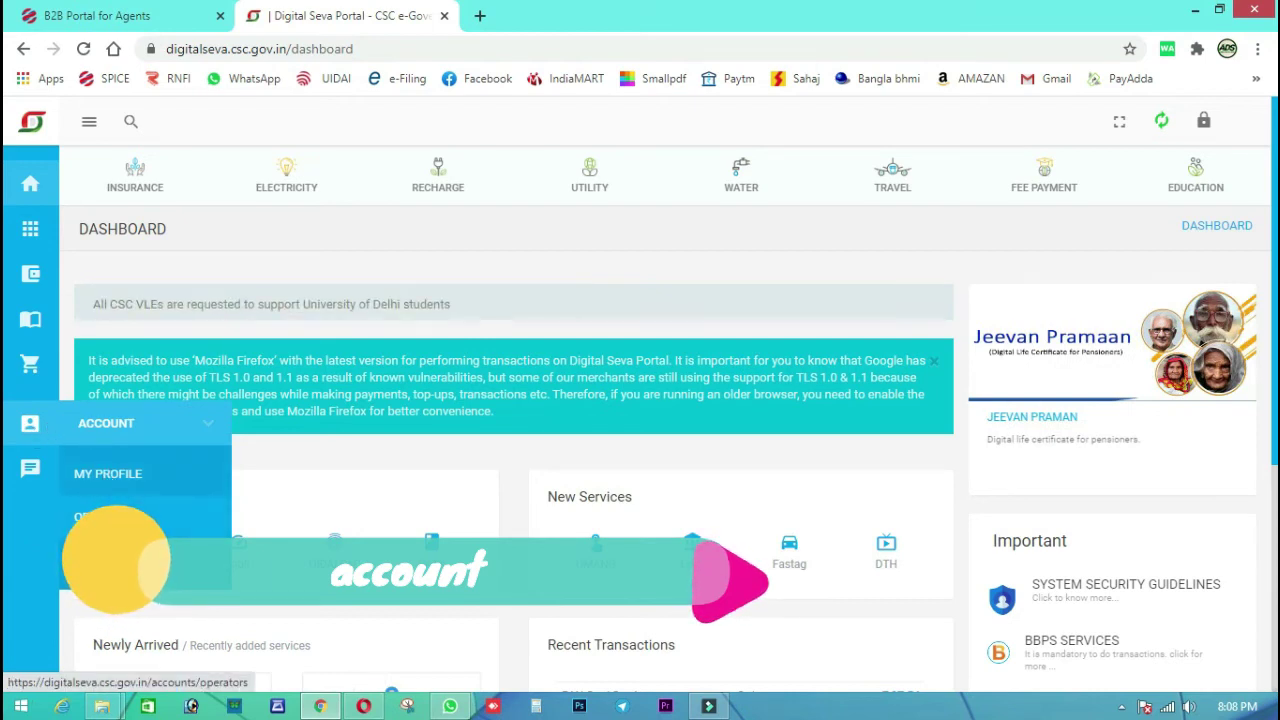
pyautogui.click(108, 527)
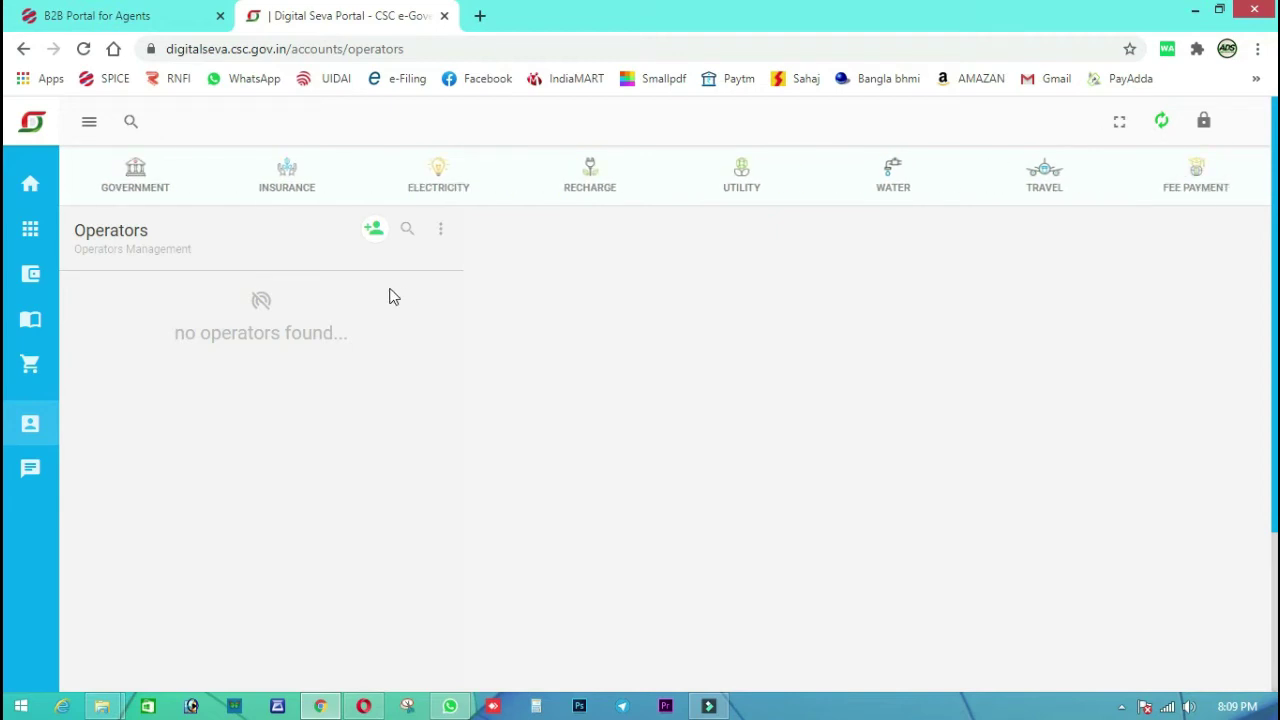
pyautogui.click(345, 238)
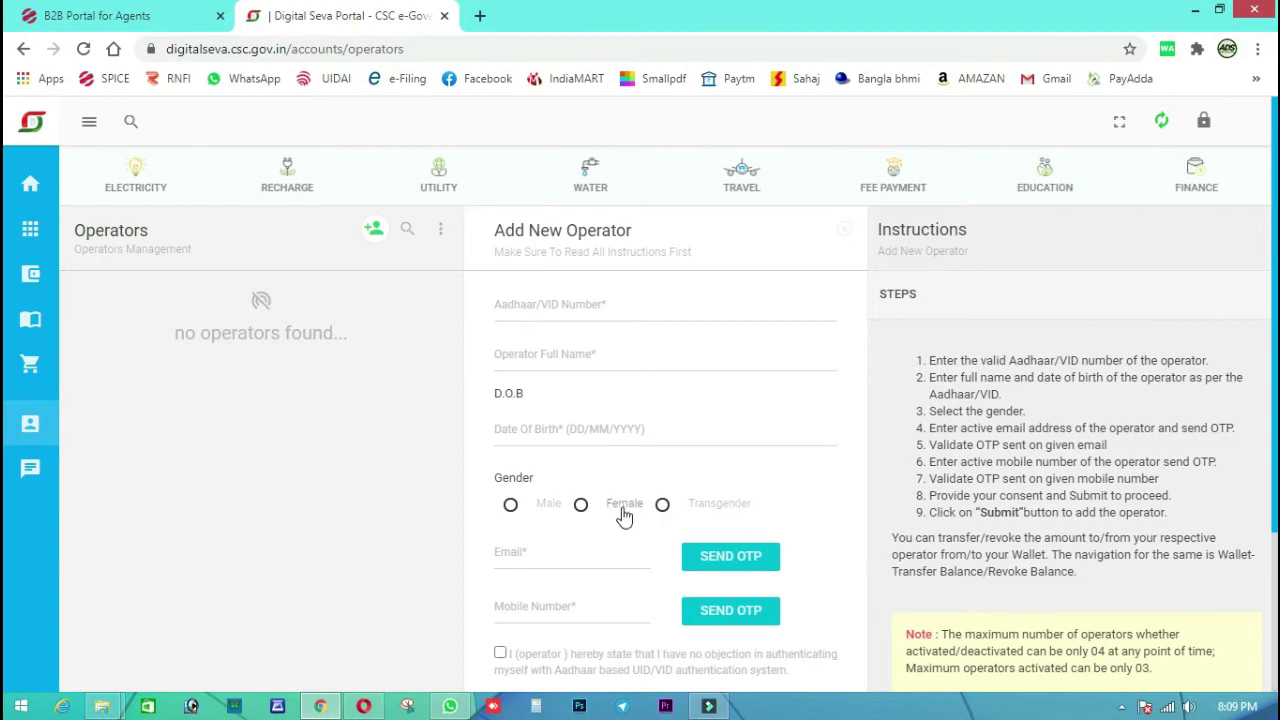
pyautogui.scroll(-2, 622, 528)
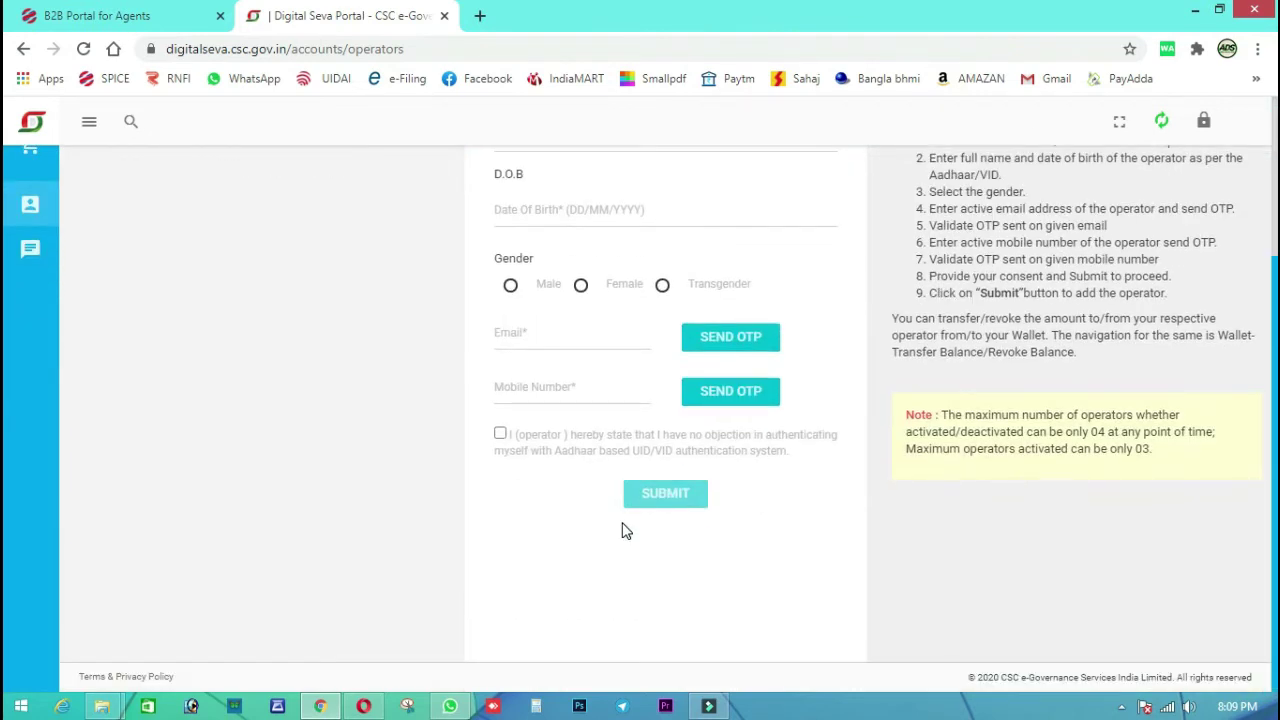
pyautogui.scroll(1, 622, 528)
pyautogui.scroll(1, 622, 528)
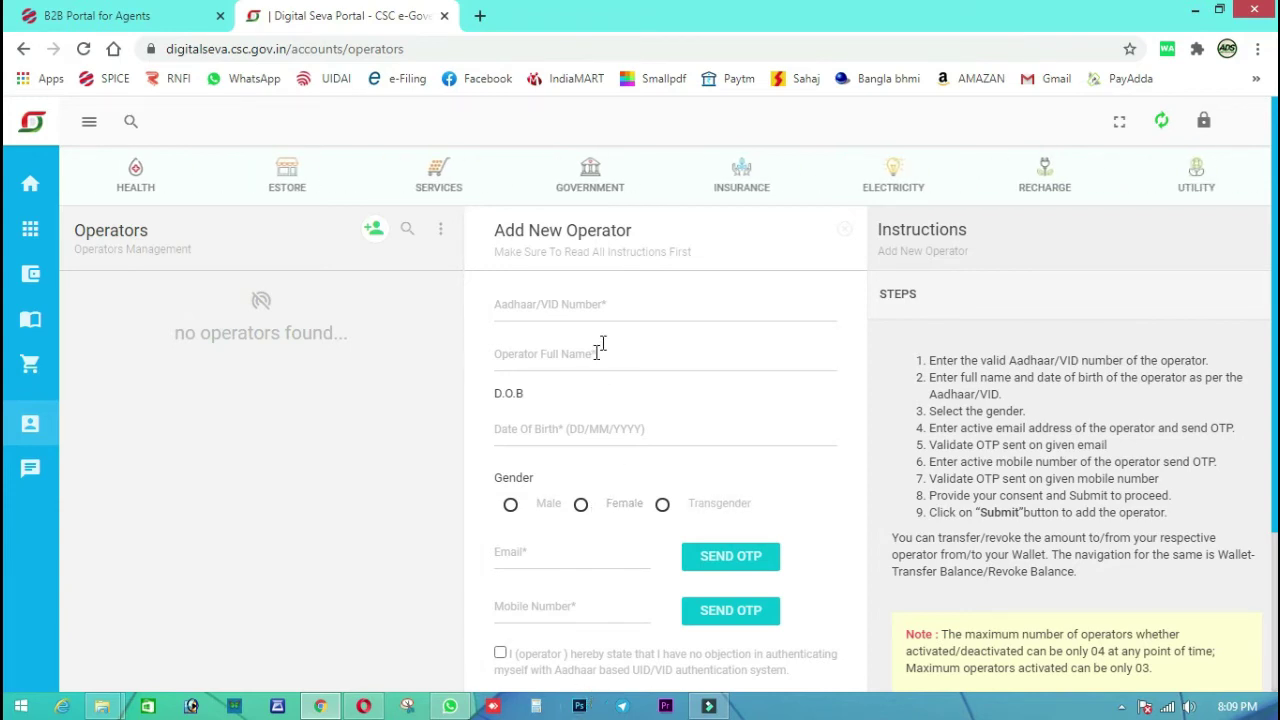
# Enter the operator's Aadhaar/VID and name in the form, and untick the consent declaration
pyautogui.click(628, 306)
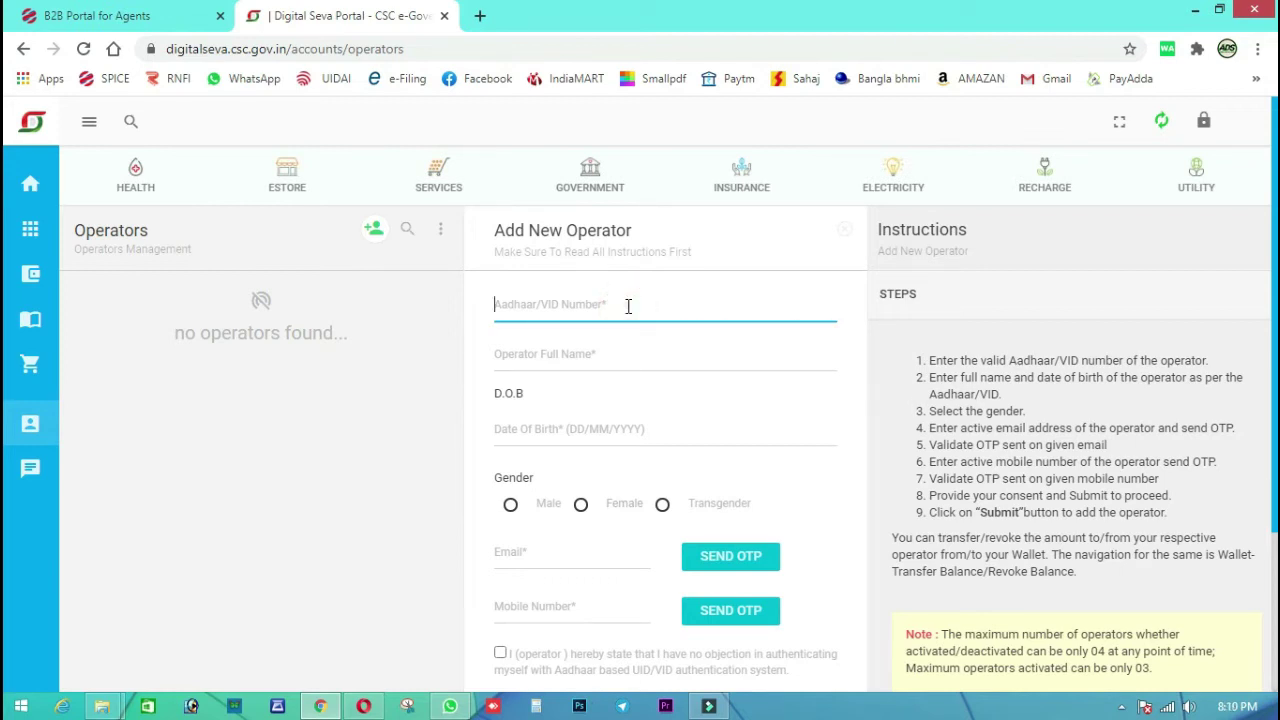
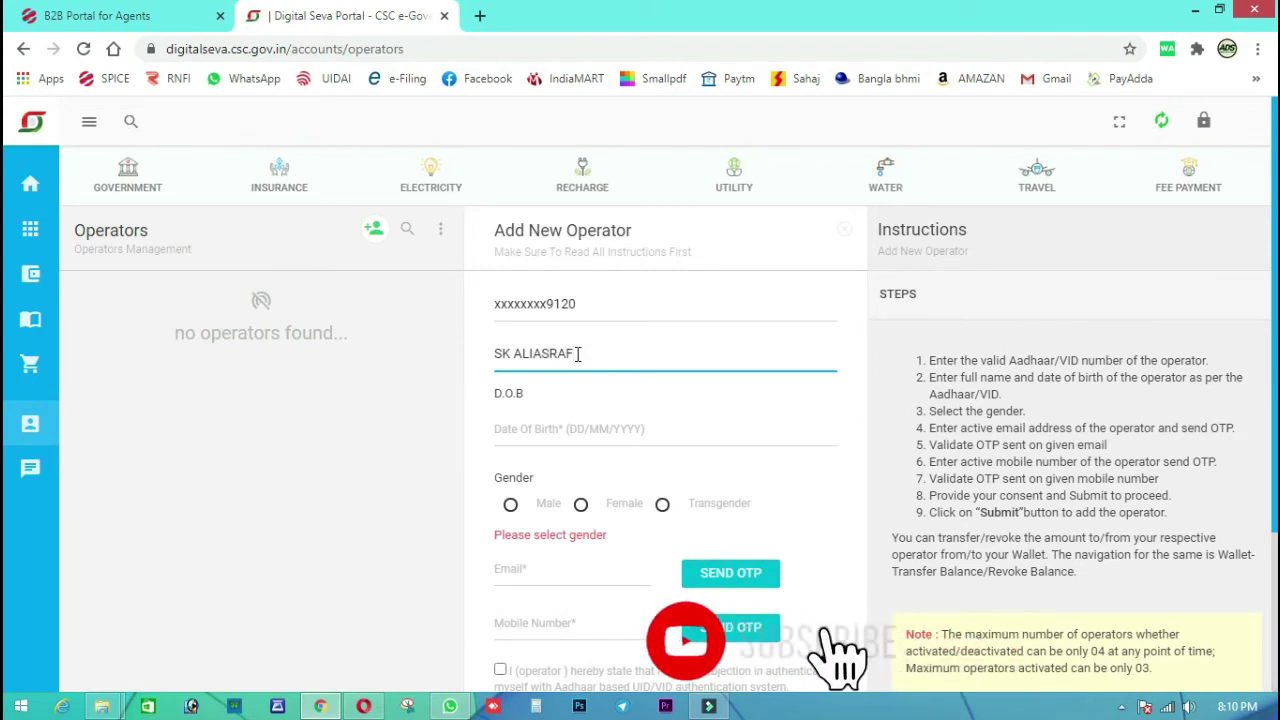
pyautogui.click(538, 353)
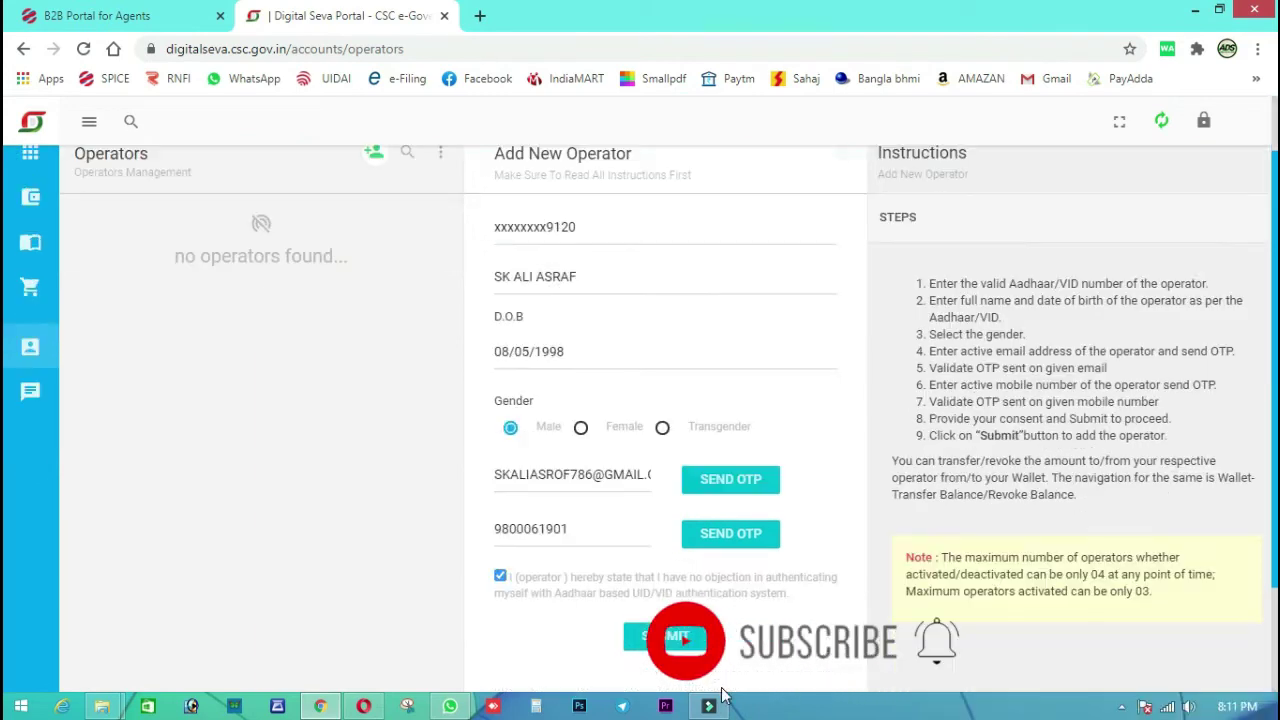
pyautogui.click(500, 576)
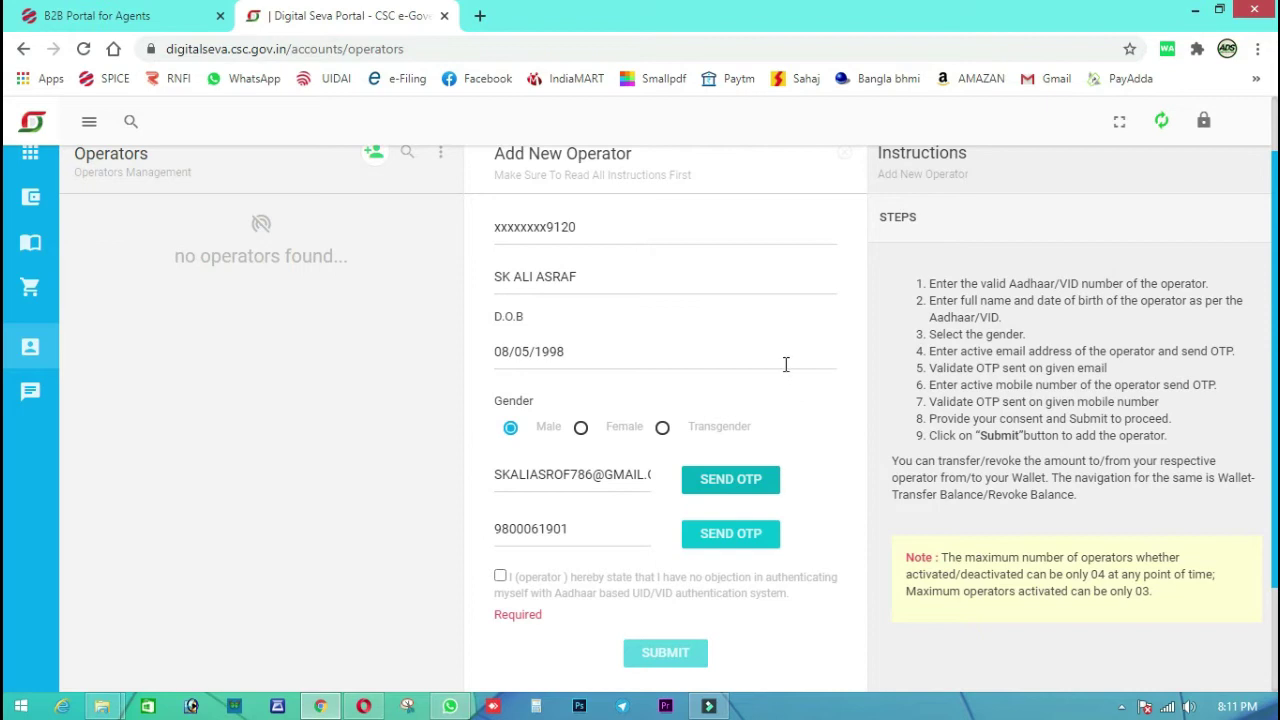
pyautogui.scroll(1, 777, 354)
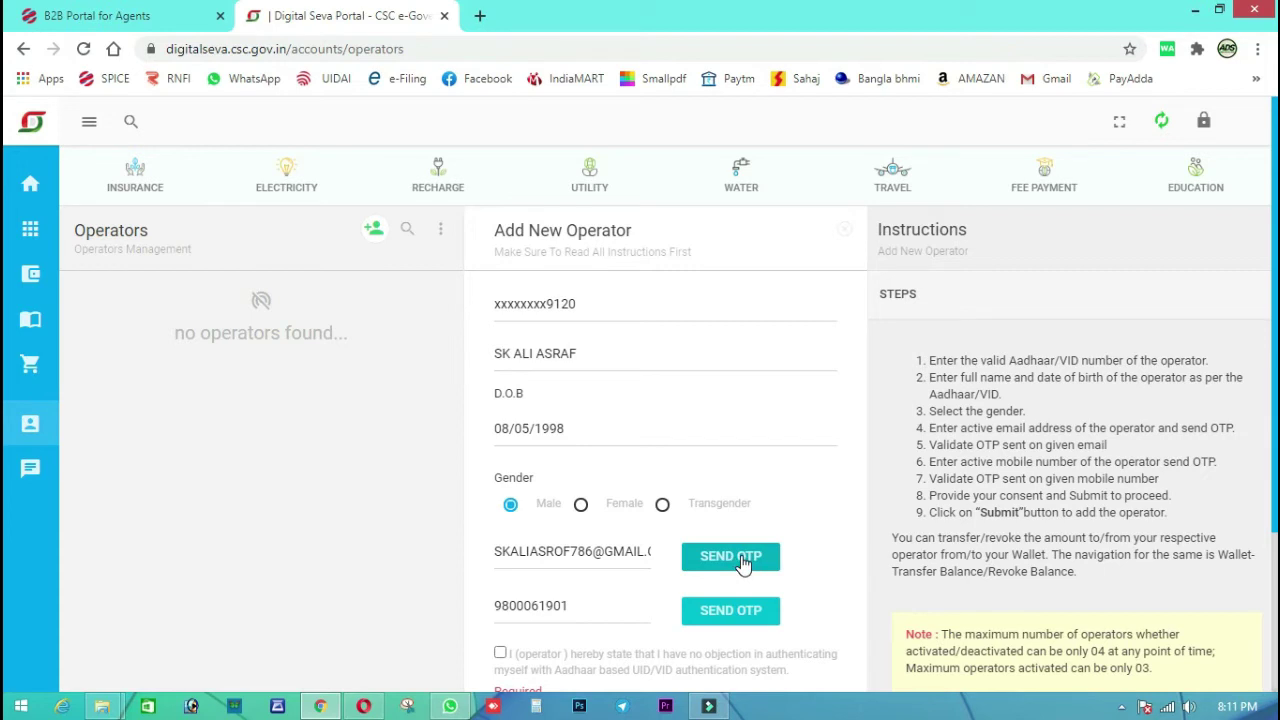
# Send verification OTPs to the operator's e-mail and mobile, and enter the codes
pyautogui.click(741, 562)
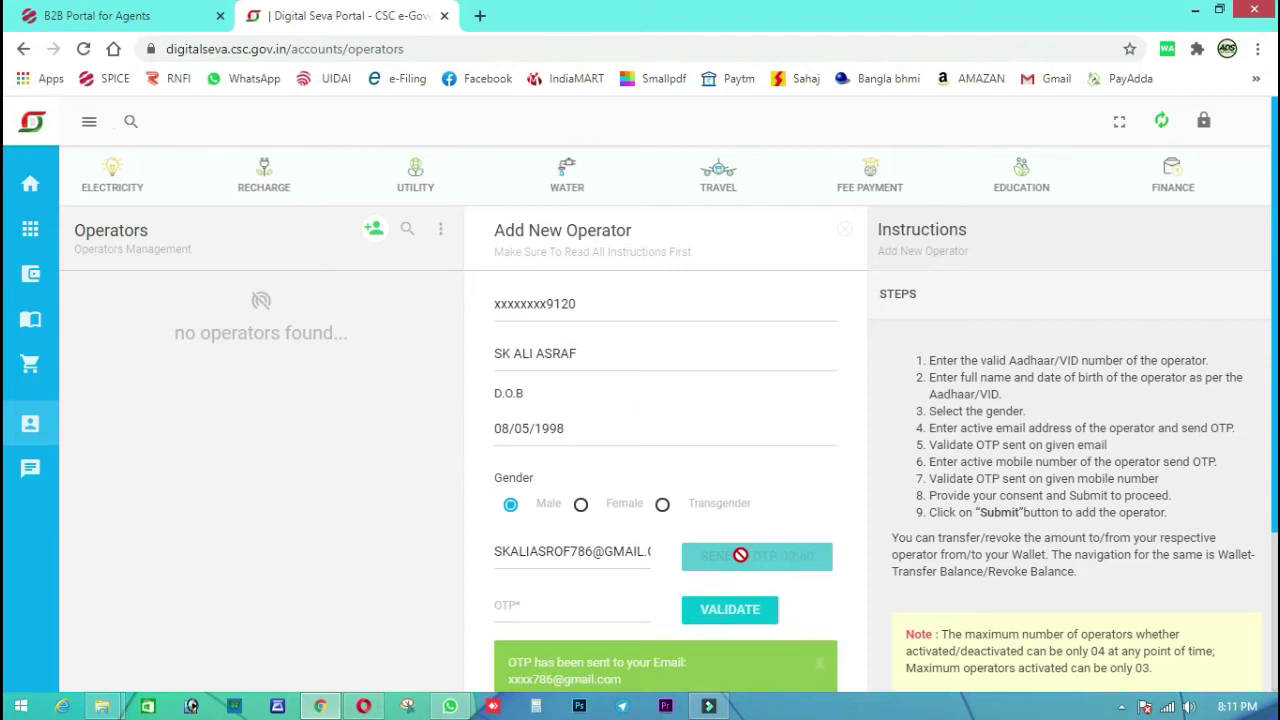
pyautogui.click(564, 609)
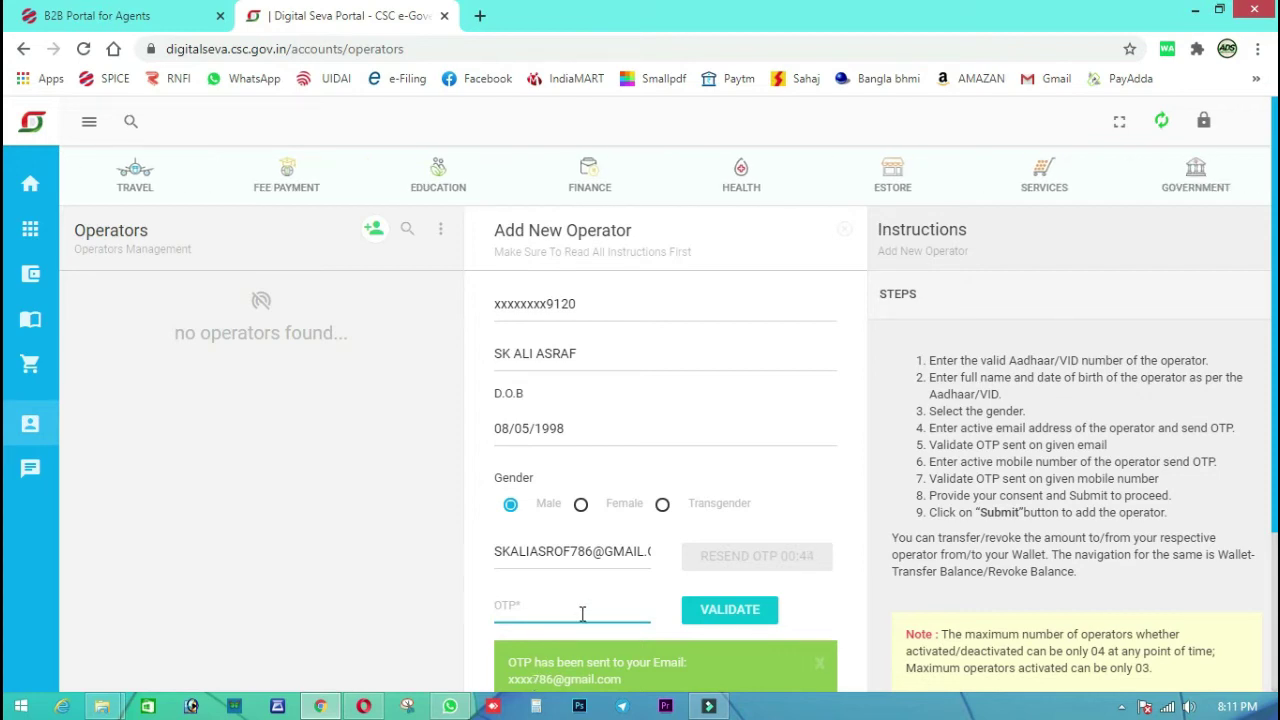
pyautogui.scroll(-2, 596, 603)
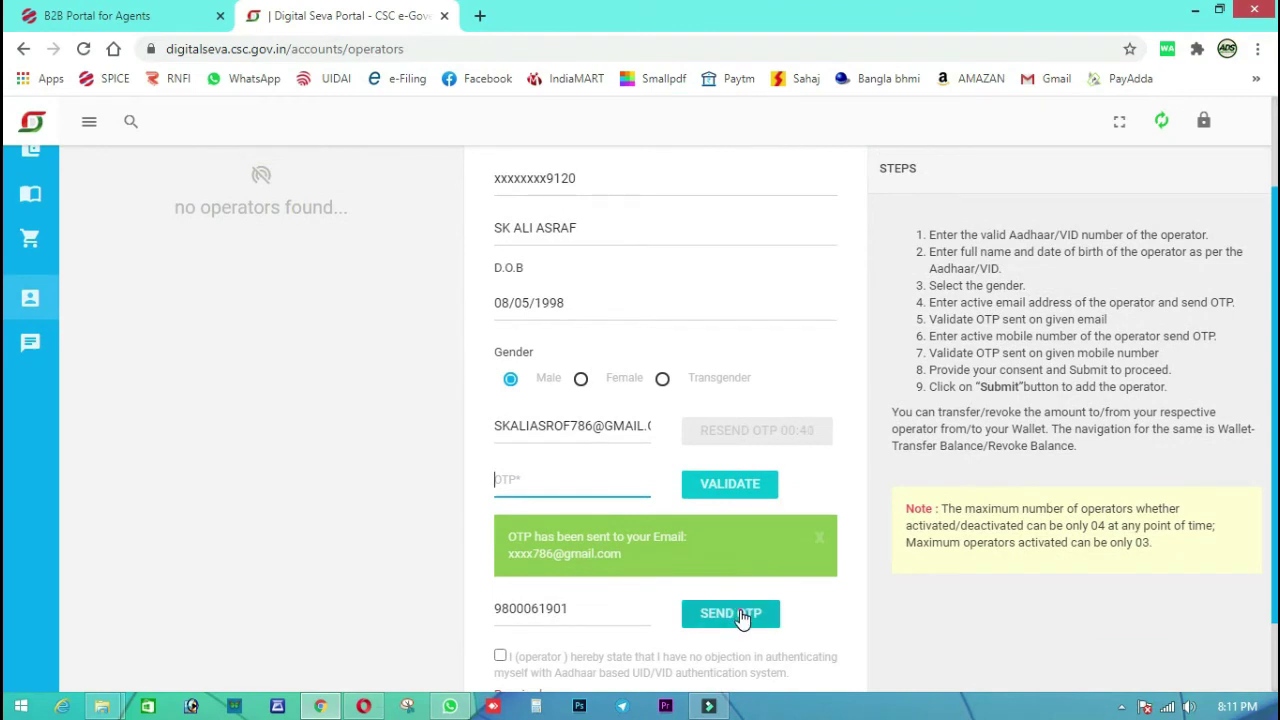
pyautogui.click(738, 612)
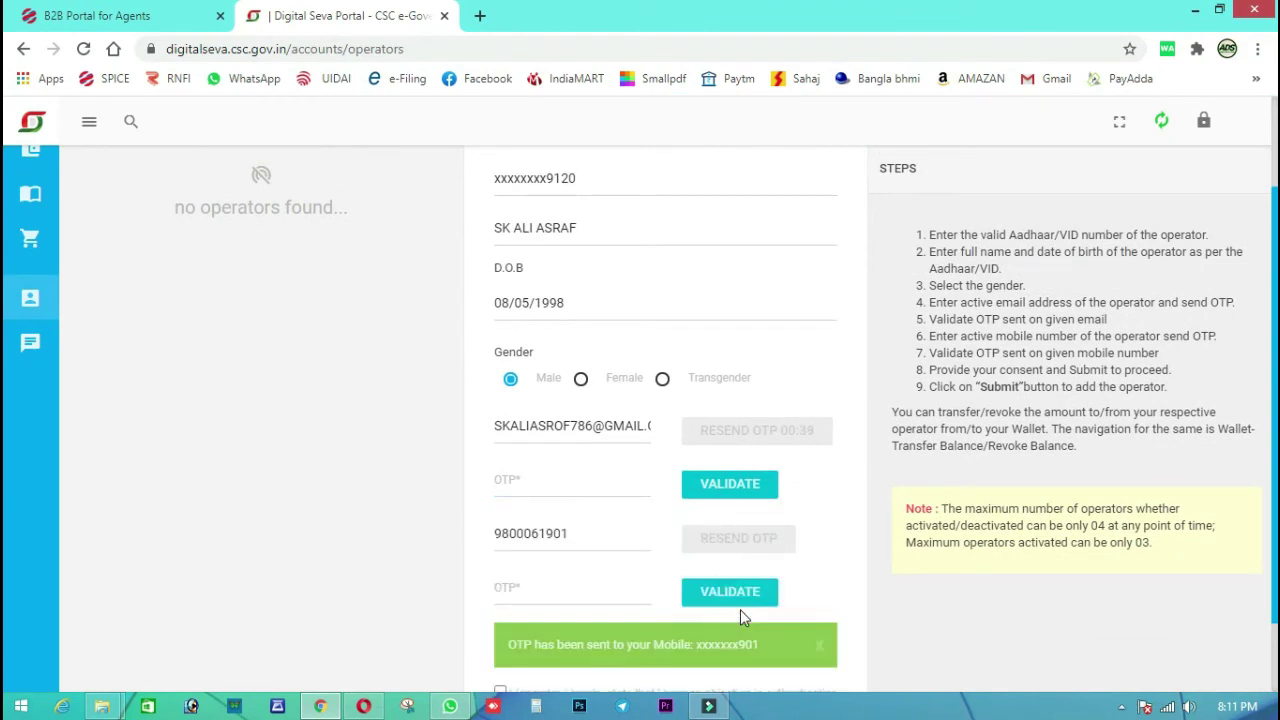
pyautogui.click(561, 590)
pyautogui.click(565, 484)
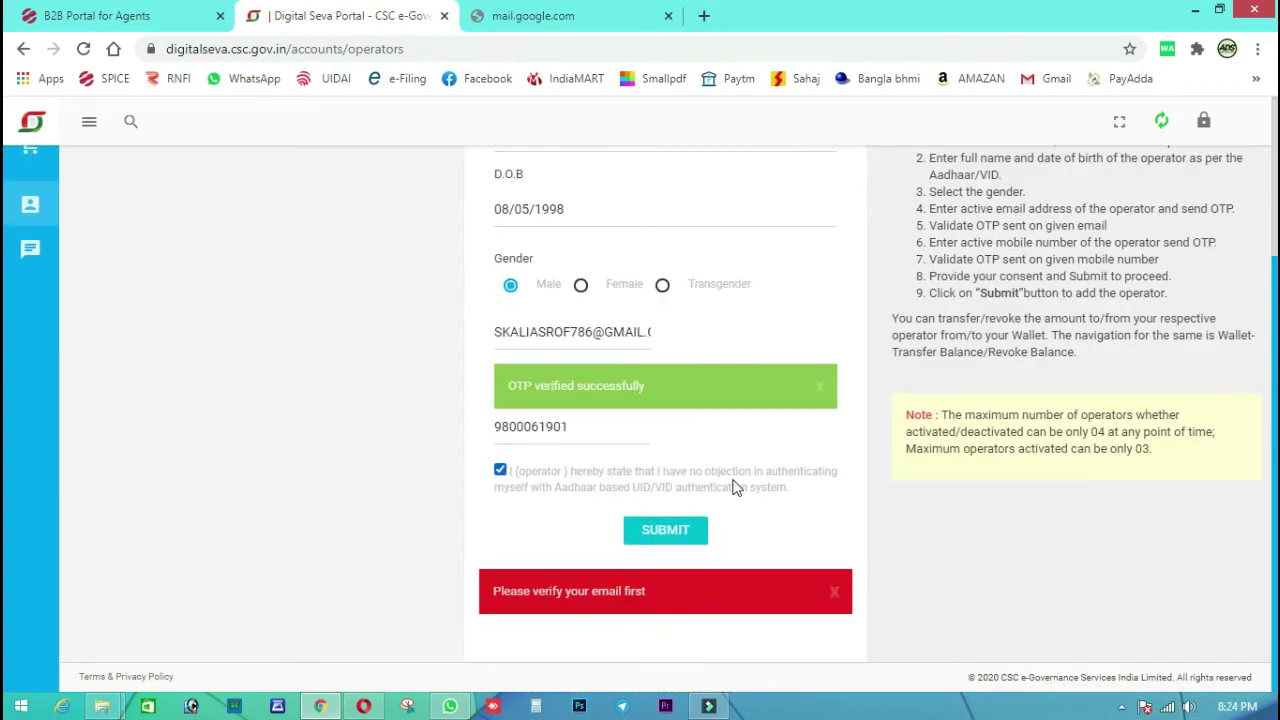
# Dismiss the two WhatsApp notifications and submit the Add New Operator form
pyautogui.scroll(1, 732, 487)
pyautogui.scroll(2, 732, 487)
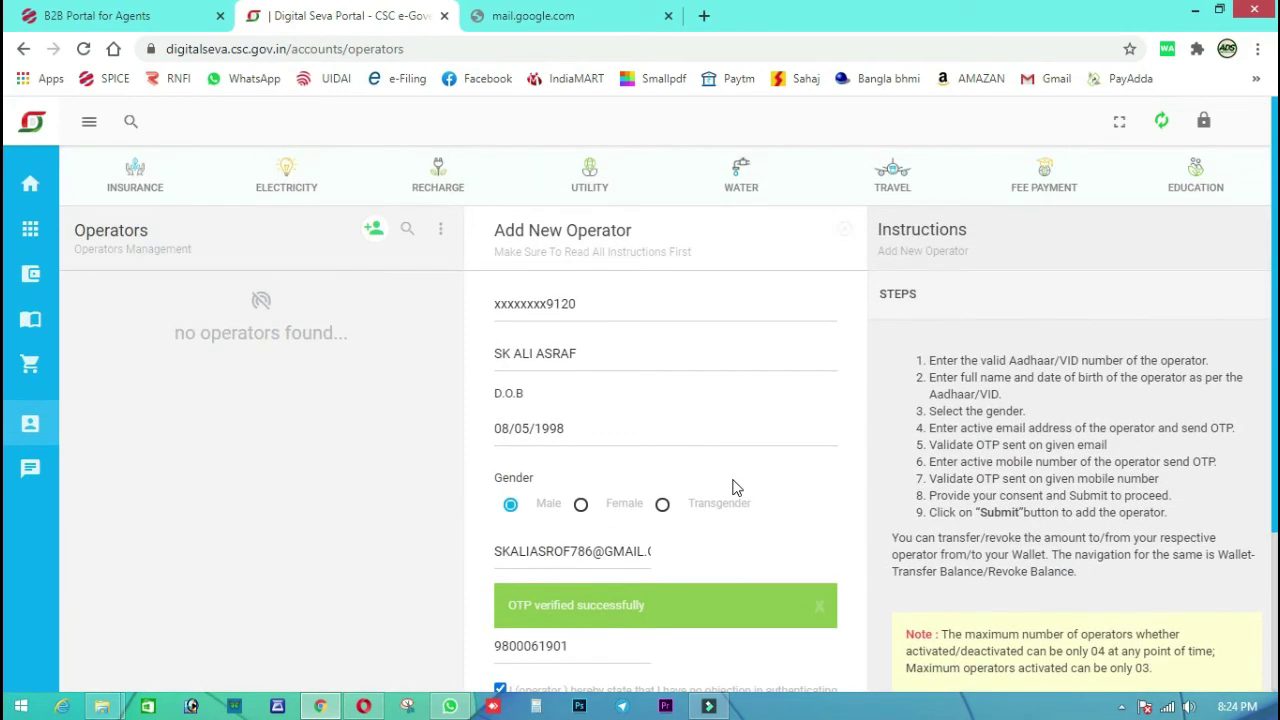
pyautogui.scroll(-2, 733, 581)
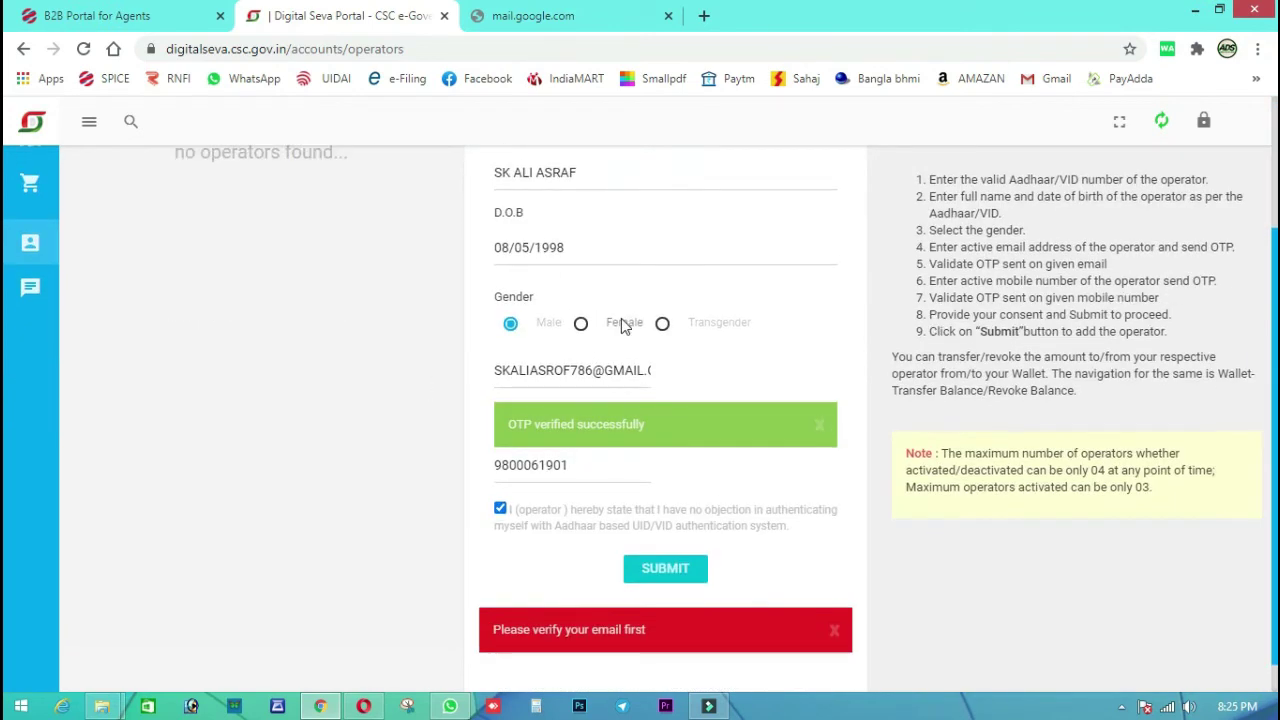
pyautogui.scroll(2, 623, 323)
pyautogui.scroll(-2, 560, 511)
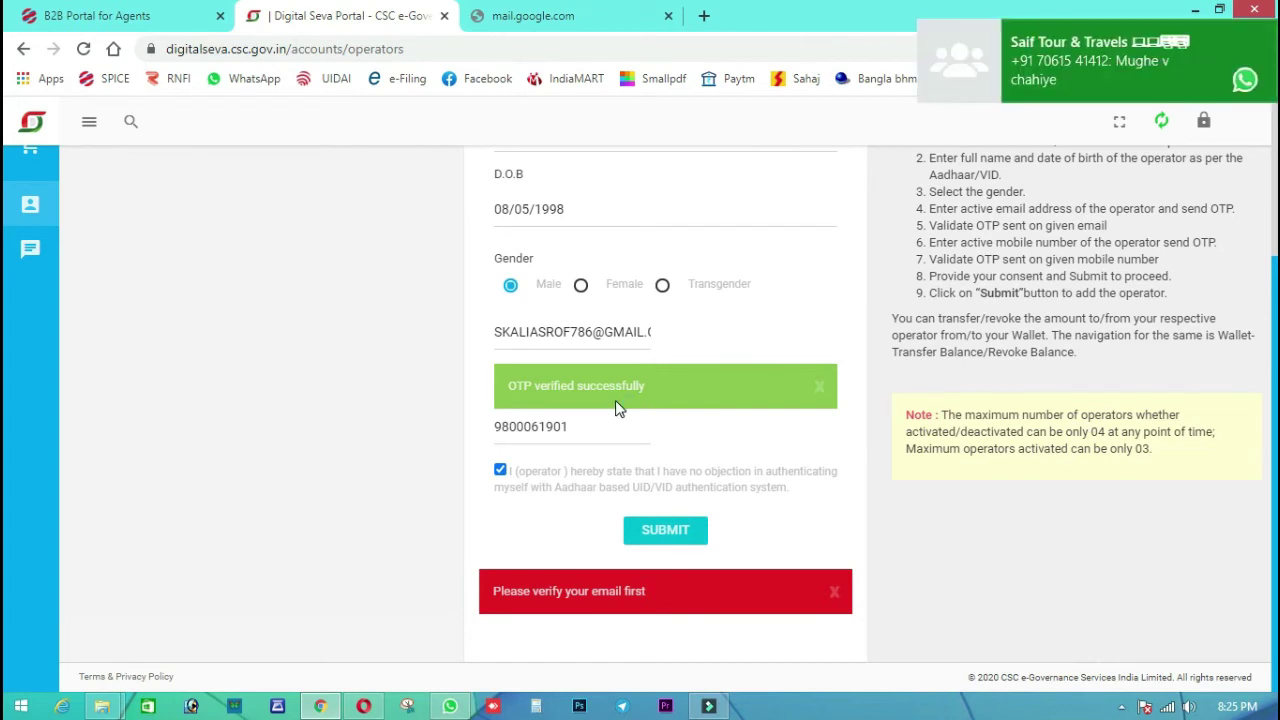
pyautogui.click(1262, 30)
pyautogui.click(1261, 129)
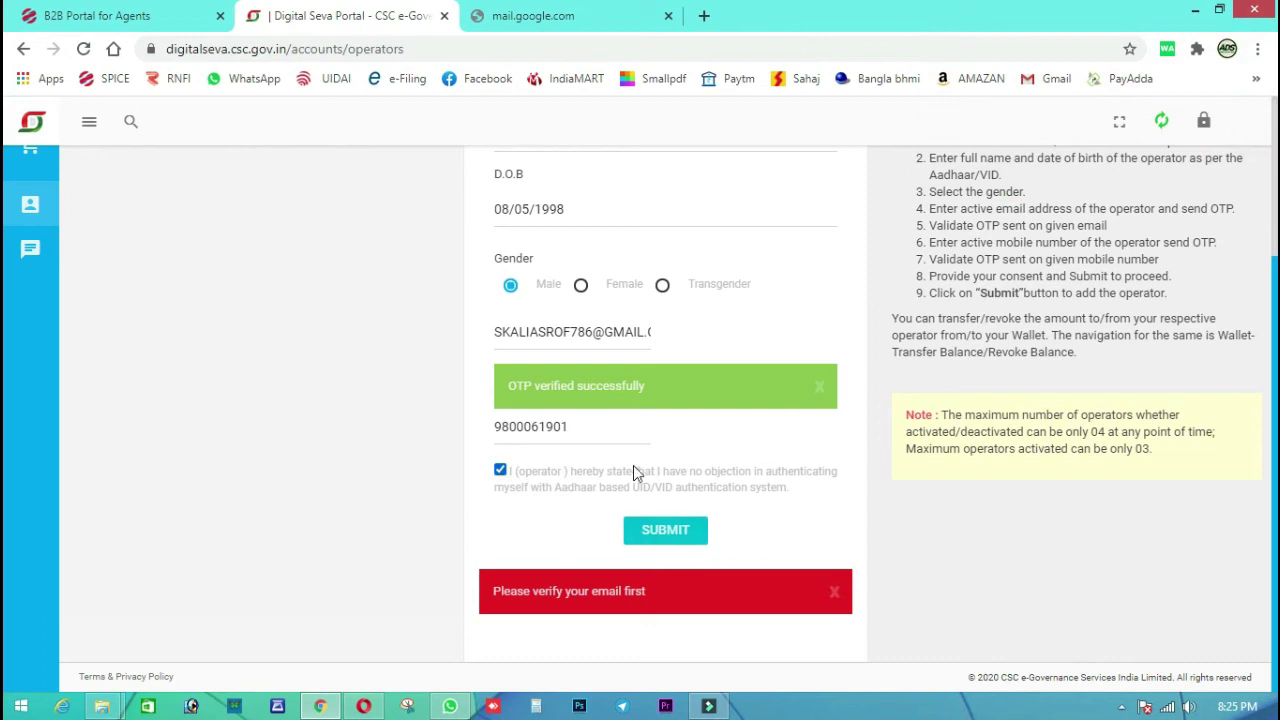
pyautogui.click(664, 532)
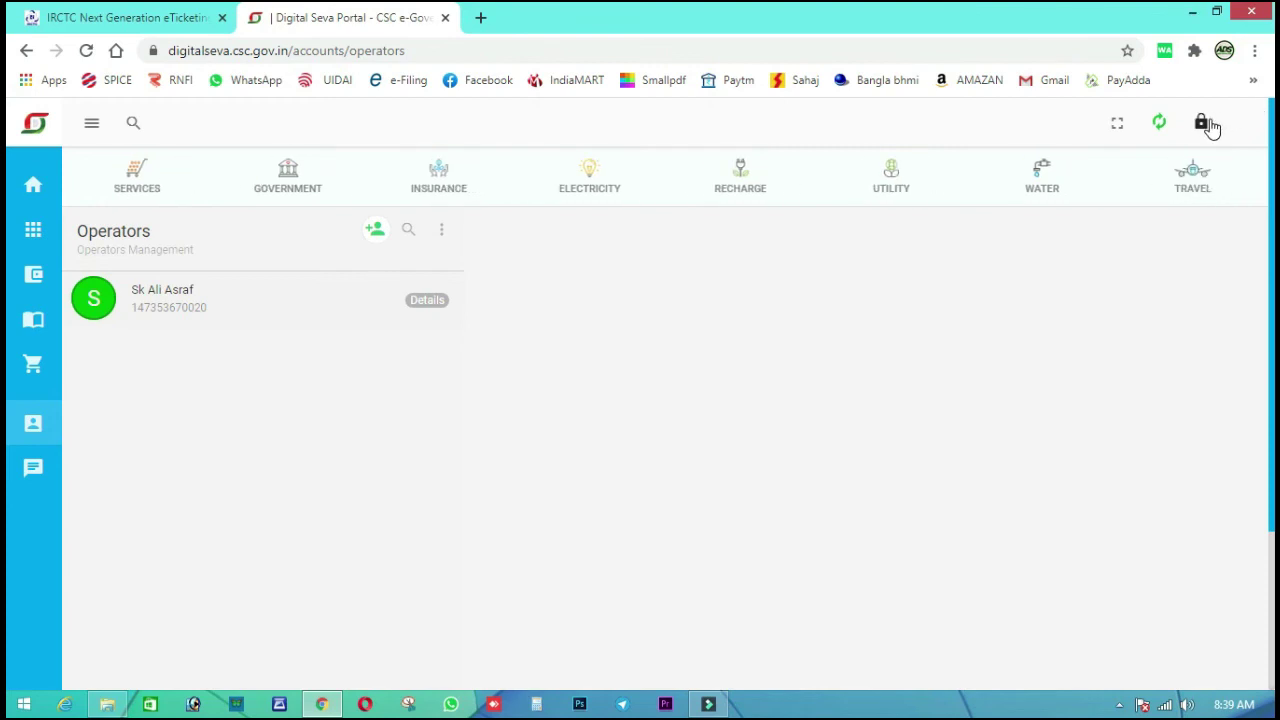
# Log out after confirming the new operator is listed under Operators
pyautogui.click(1206, 123)
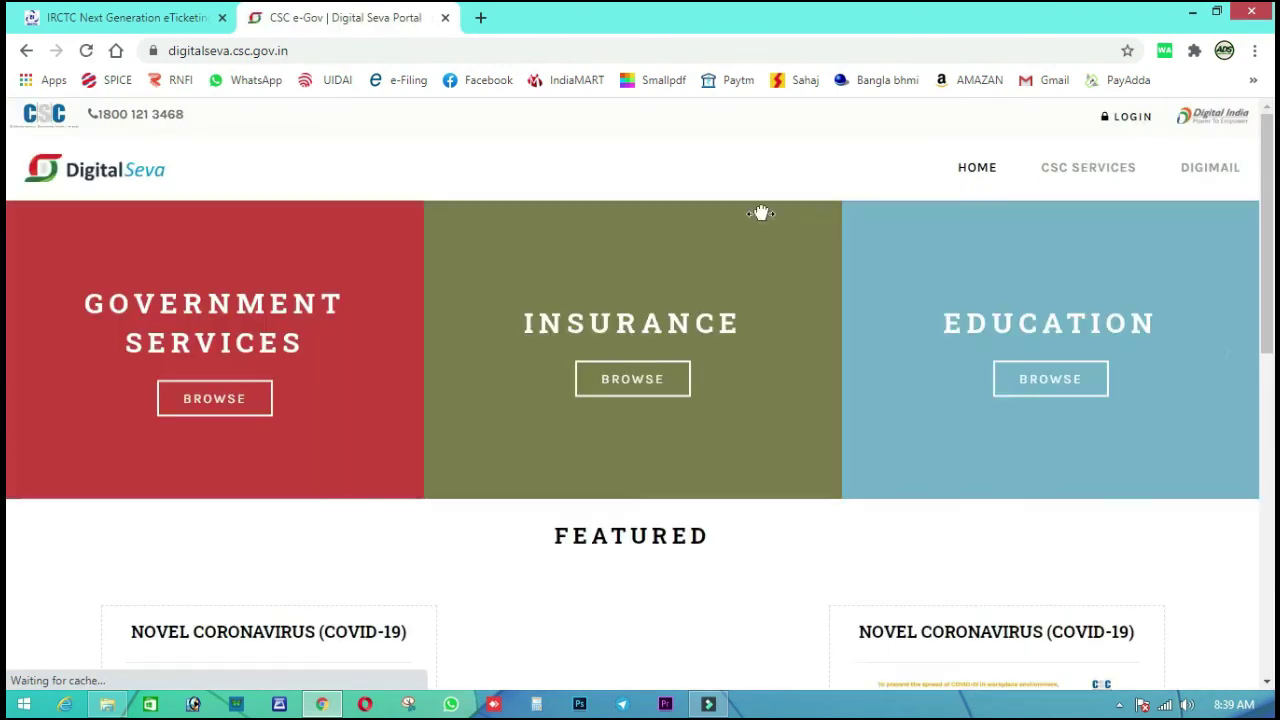
# Sign in to Digital Seva Connect with the new operator's saved ID and password
pyautogui.click(1128, 124)
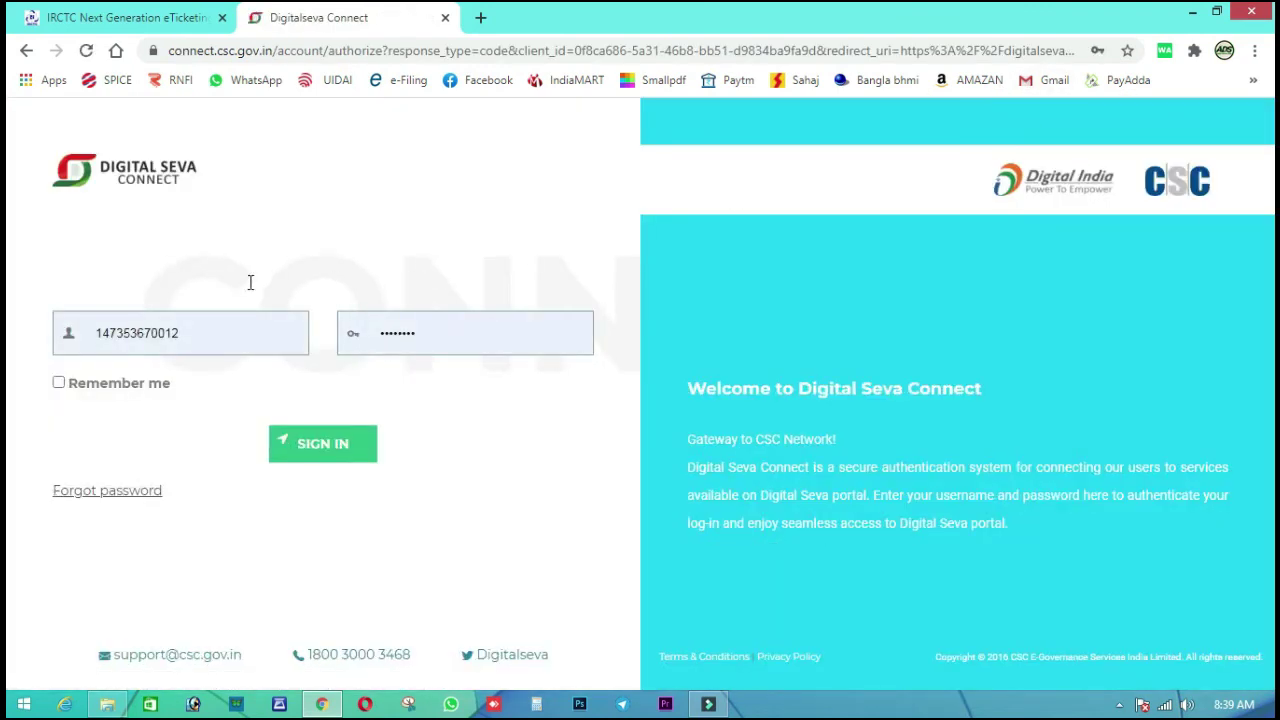
pyautogui.click(230, 324)
pyautogui.click(166, 441)
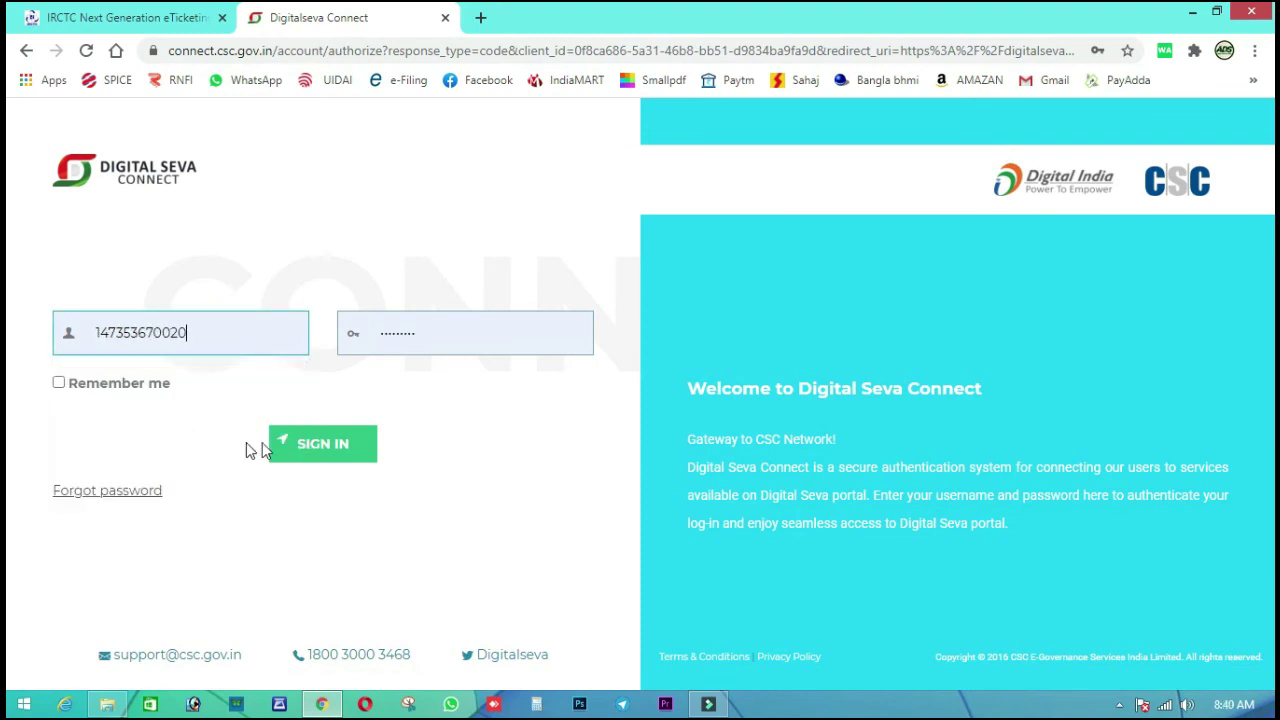
pyautogui.click(298, 440)
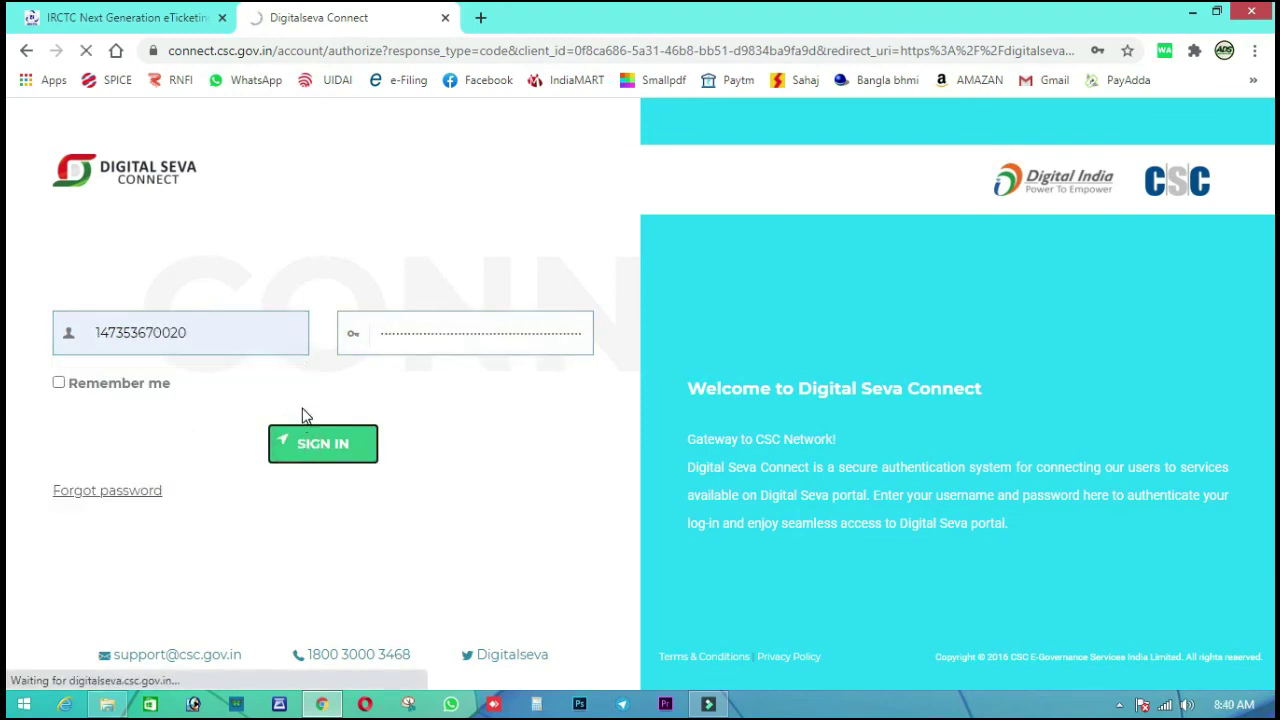